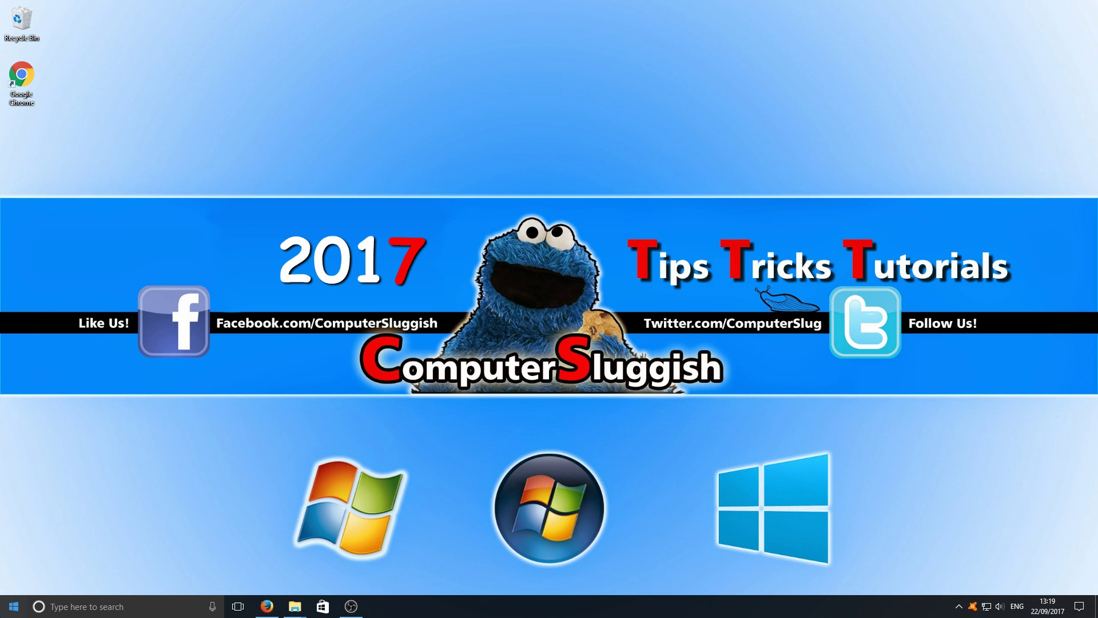
# In Settings > Gaming, switch off 'Record game clips, screenshots and broadcast using Game bar'.
pyautogui.click(14, 606)
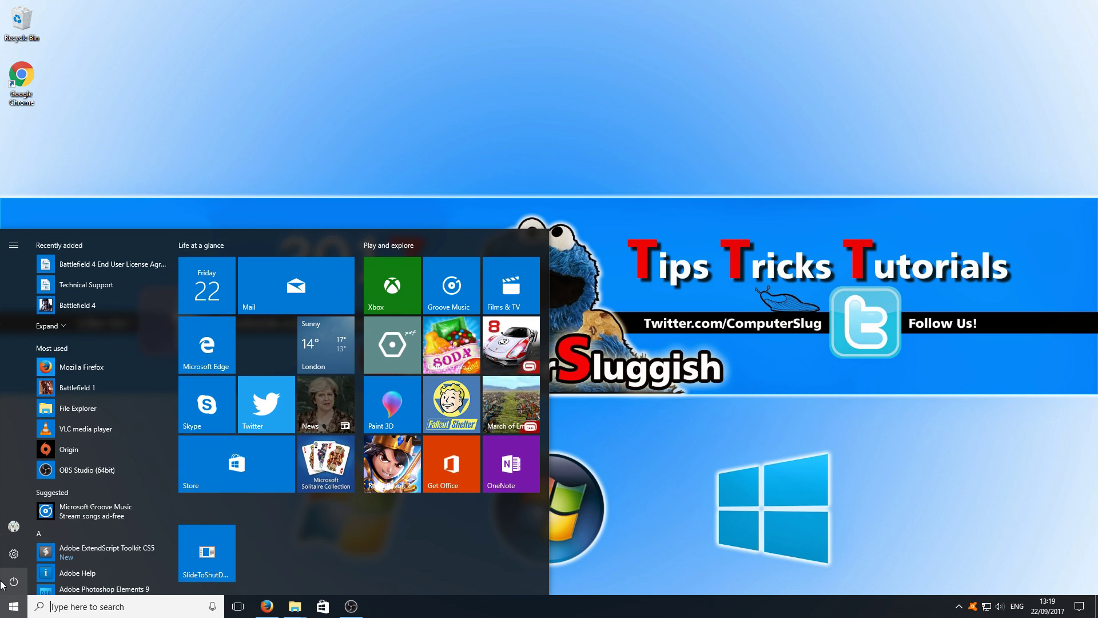
pyautogui.click(13, 554)
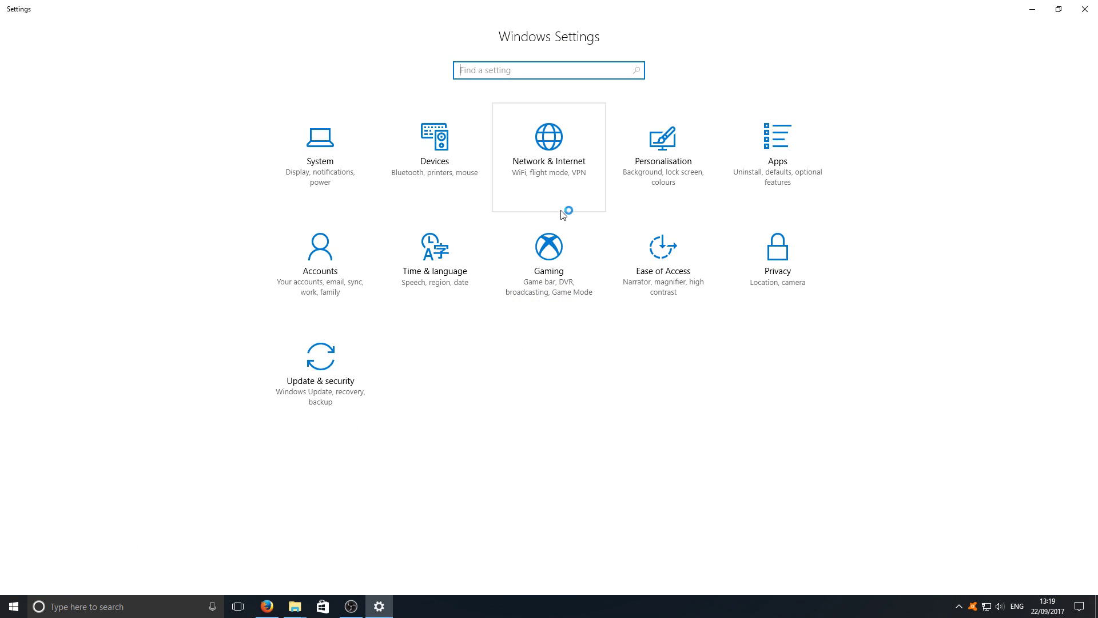
pyautogui.click(570, 262)
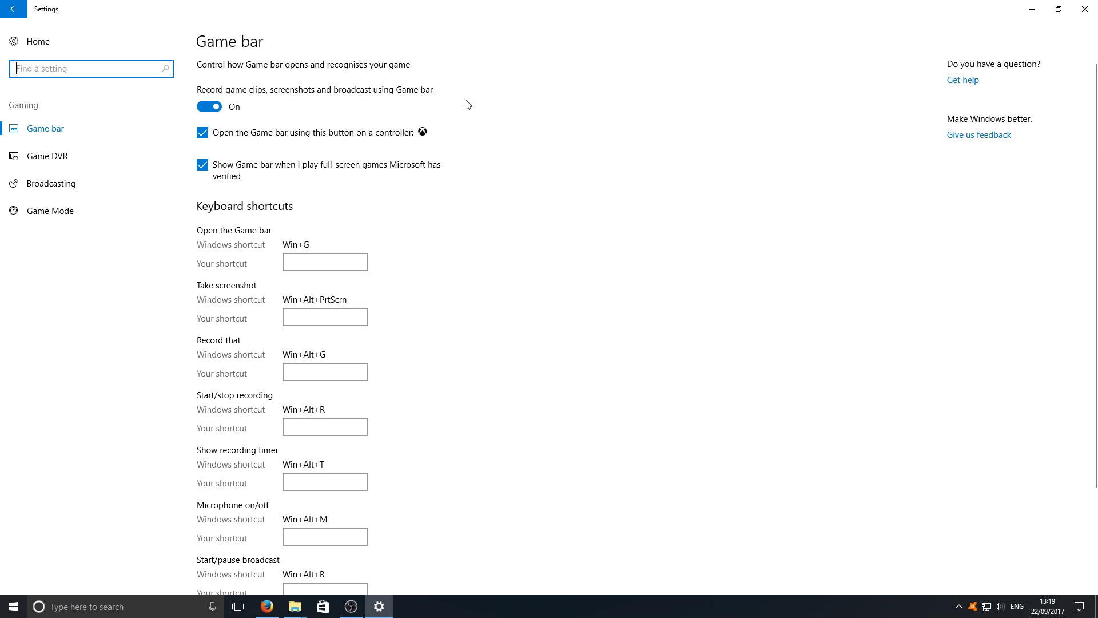
pyautogui.click(217, 110)
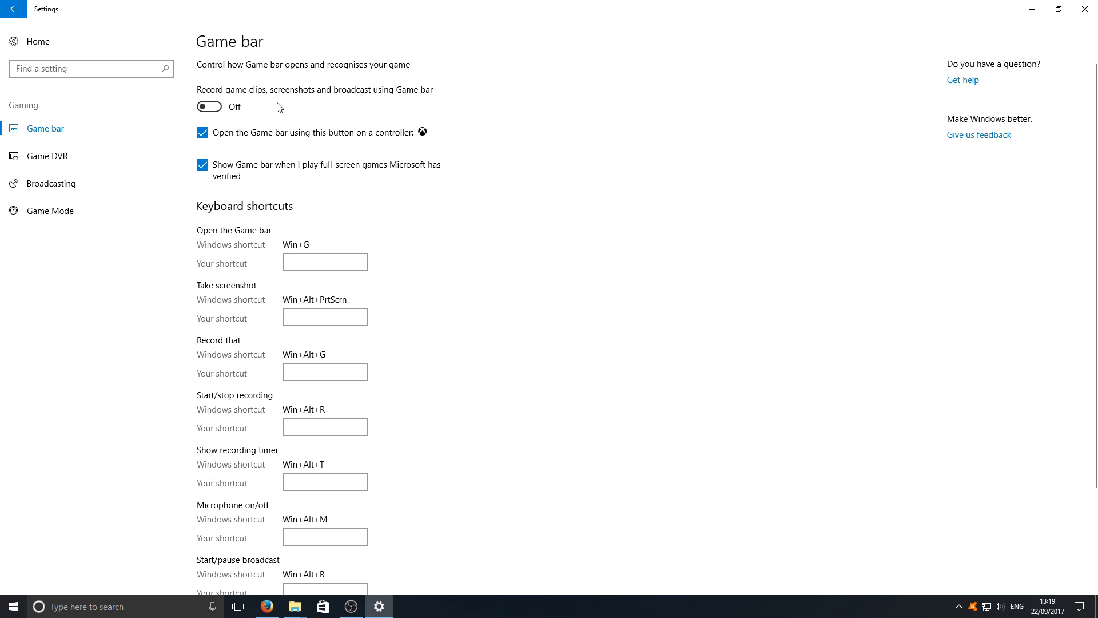
pyautogui.click(68, 159)
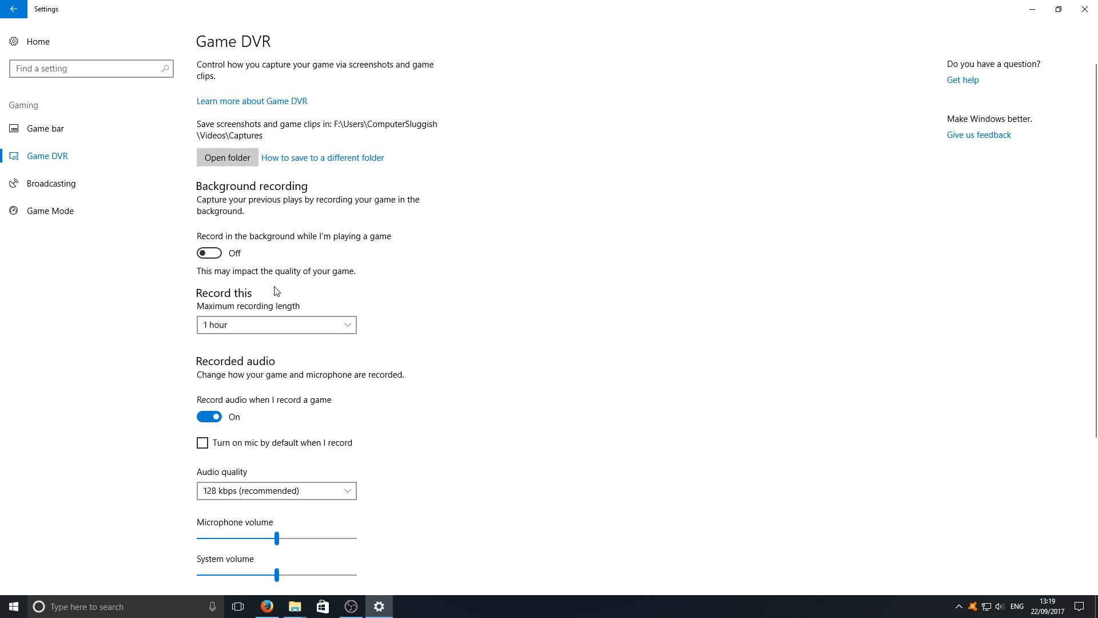
# Minimise Settings once Game DVR shows 'Record in the background' off.
pyautogui.click(1031, 9)
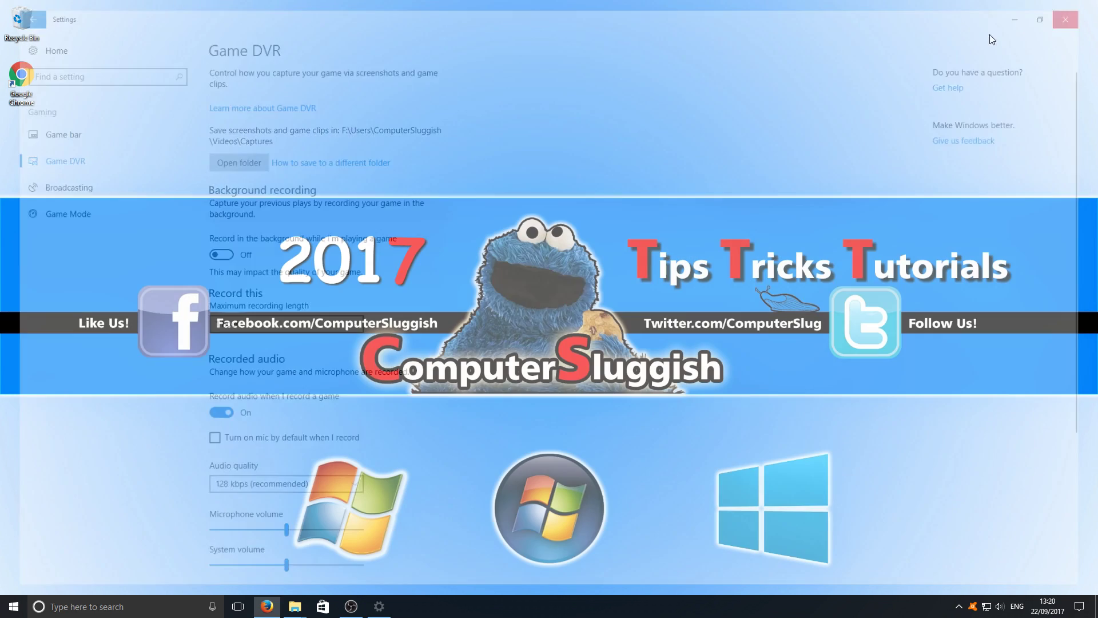
# Search Windows for 'regedit' and run the regedit result.
pyautogui.click(109, 607)
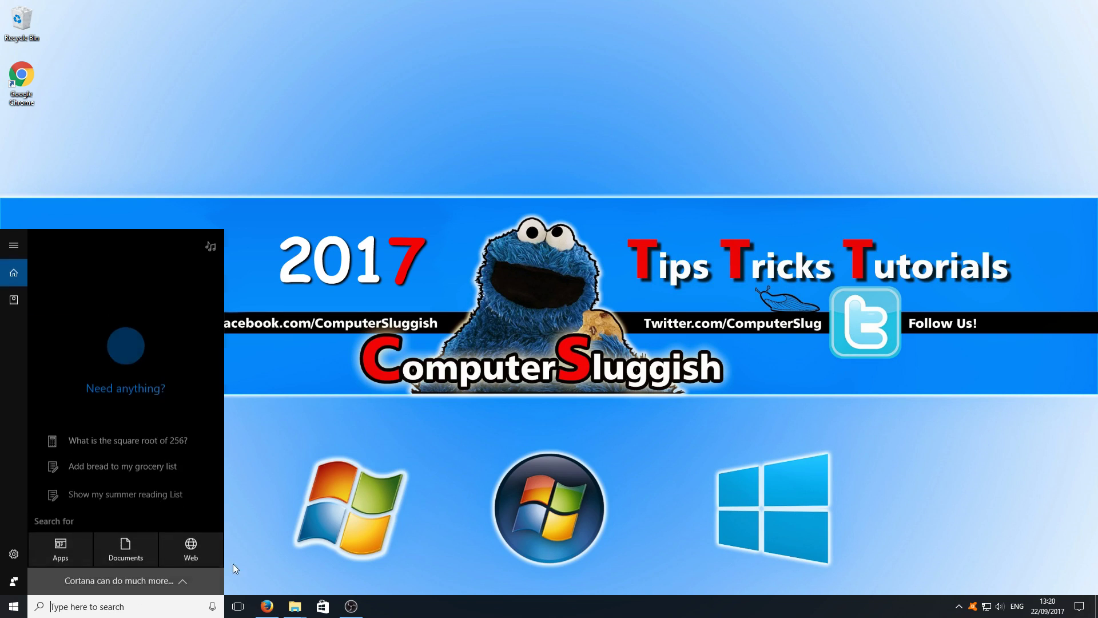
pyautogui.write('rege')
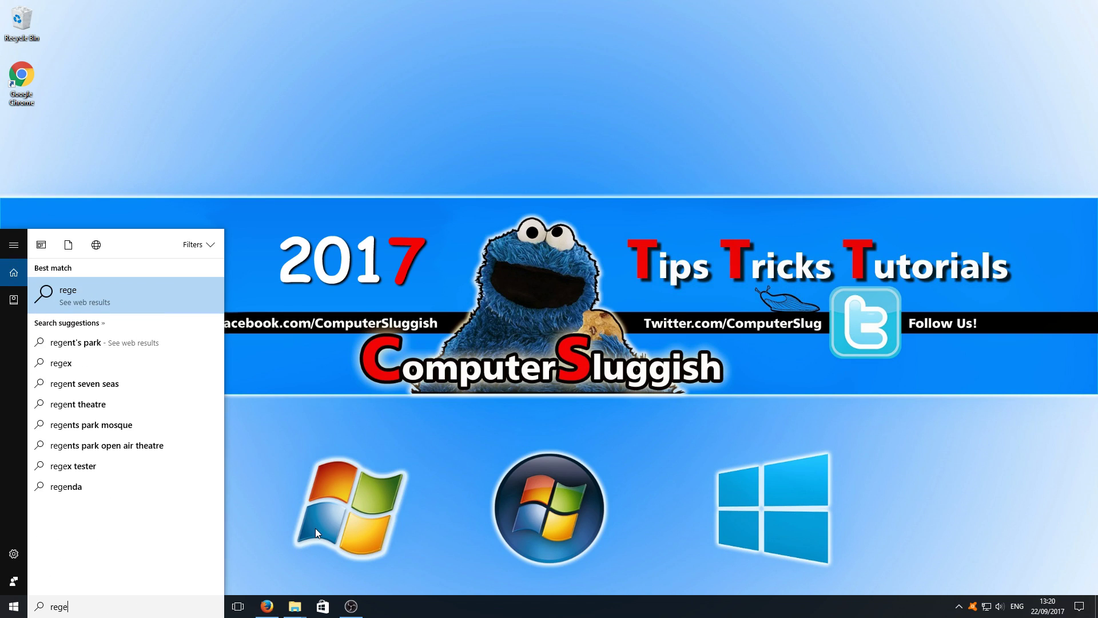
pyautogui.write('dit')
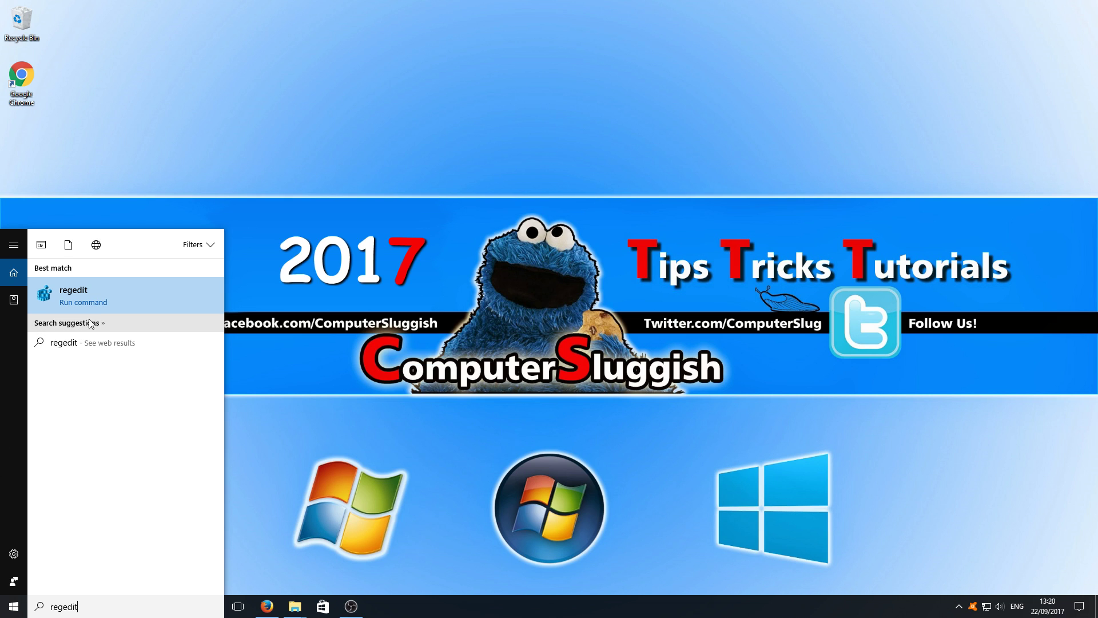
pyautogui.click(107, 296)
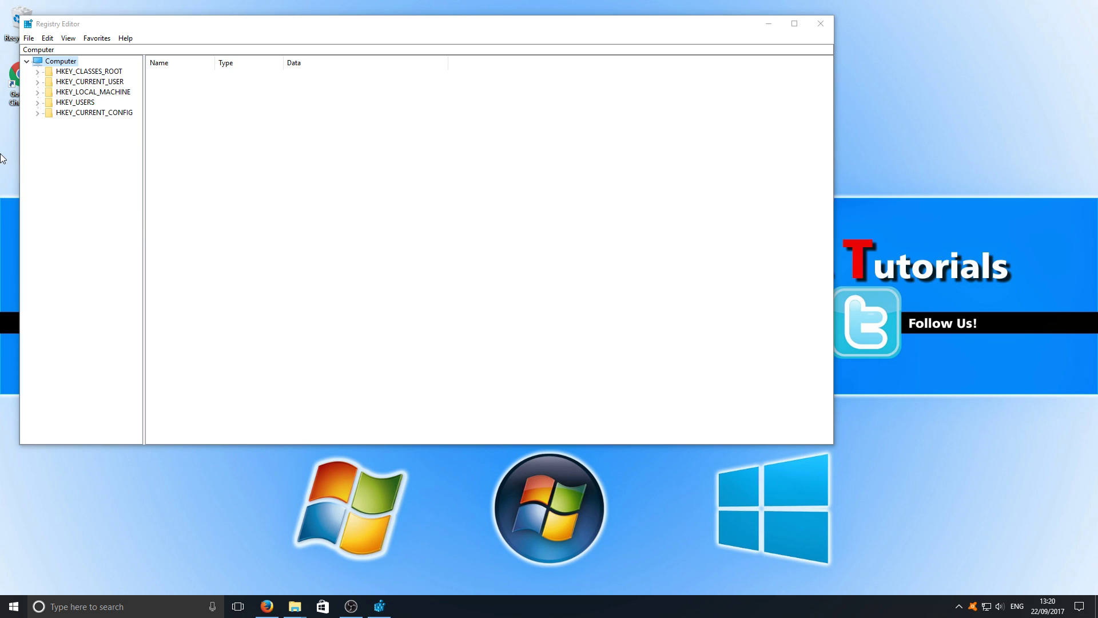
# Show HKEY_CURRENT_USER\System\GameConfigStore values with the Name column widened to read full names.
pyautogui.click(79, 84)
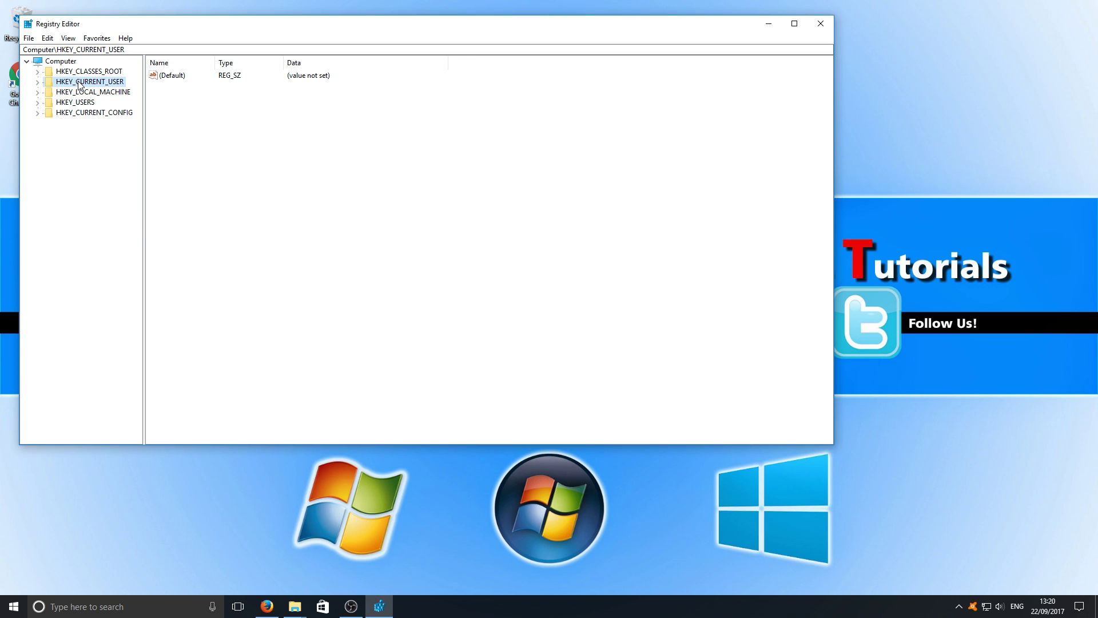
pyautogui.doubleClick(79, 83)
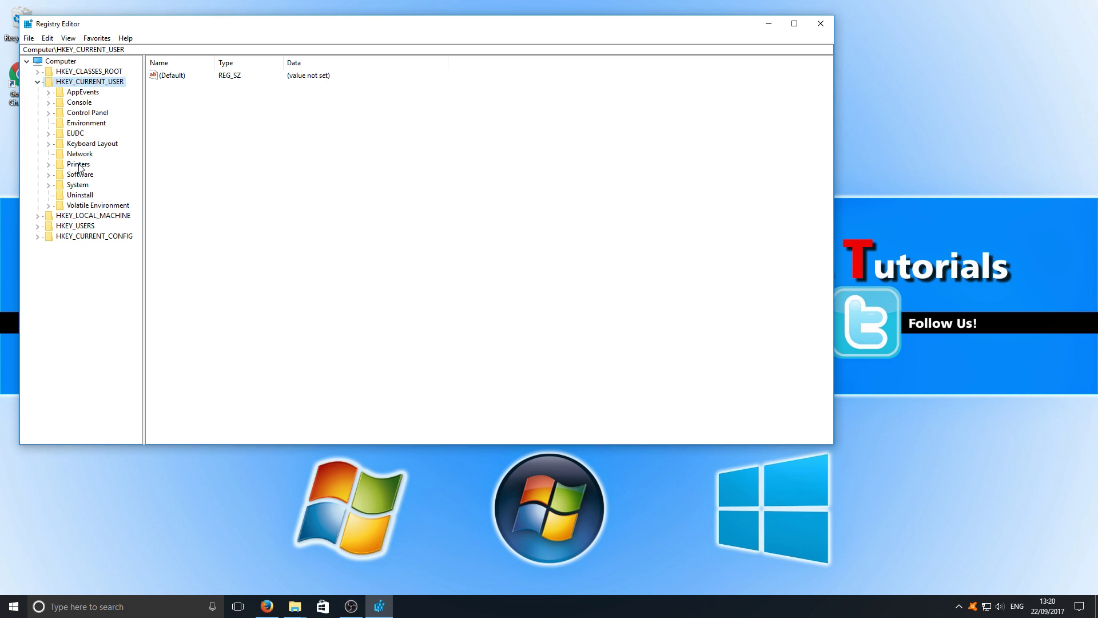
pyautogui.click(81, 186)
pyautogui.doubleClick(81, 187)
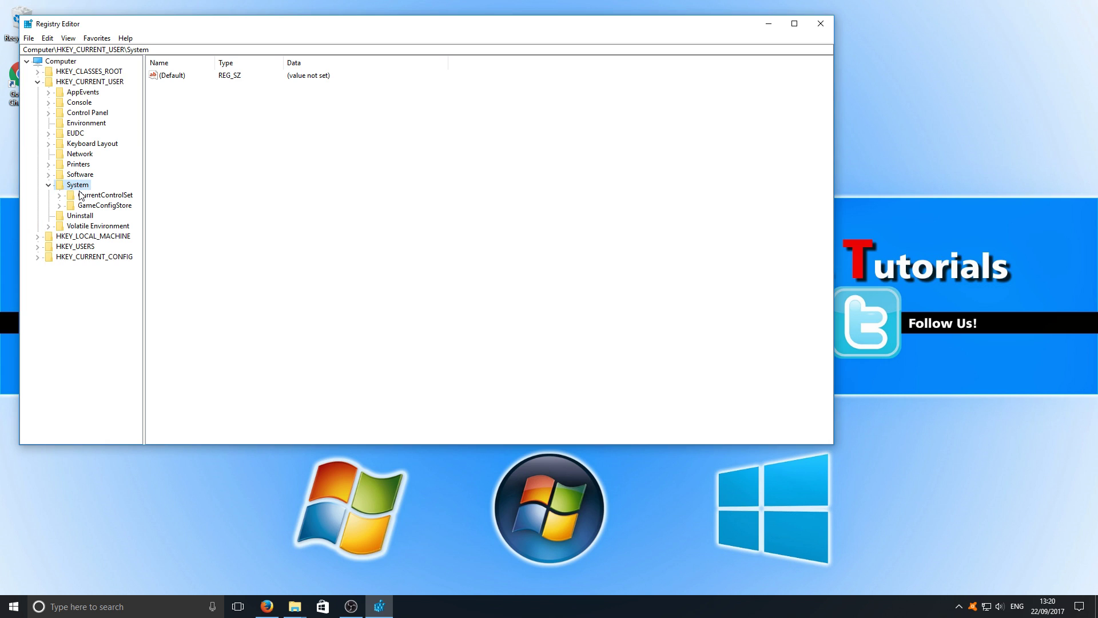
pyautogui.click(113, 207)
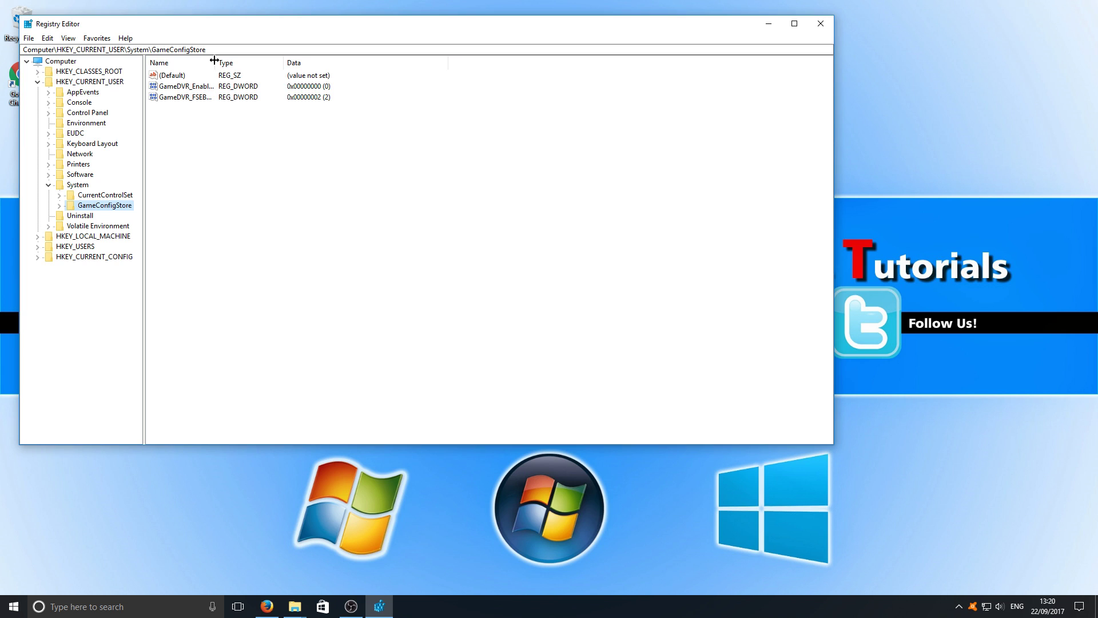
pyautogui.moveTo(215, 60); pyautogui.dragTo(260, 60)
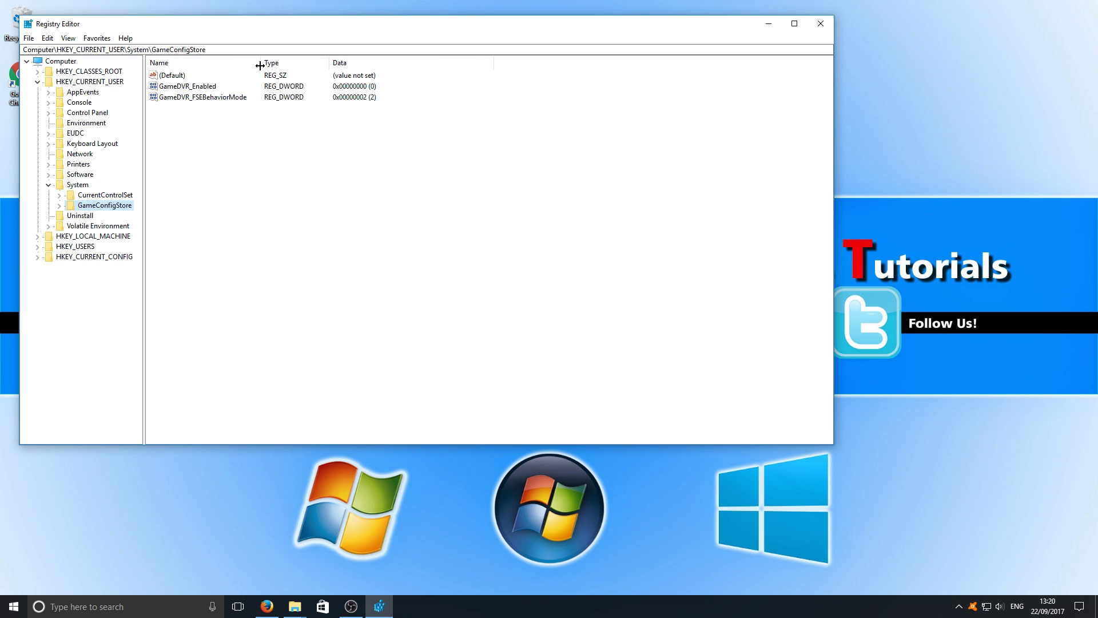
pyautogui.doubleClick(207, 88)
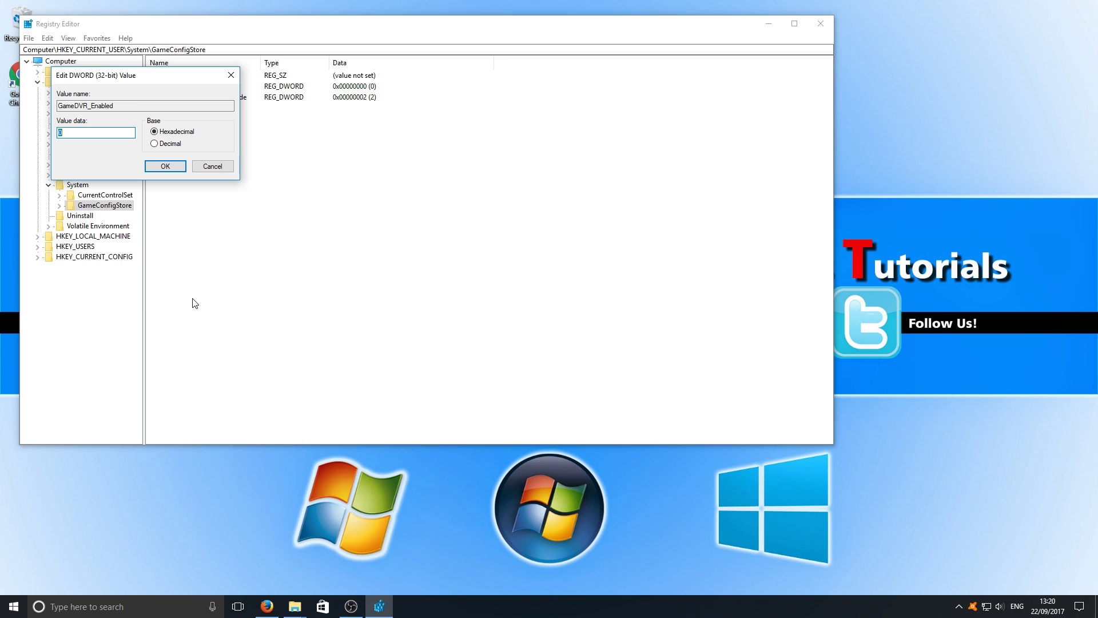
pyautogui.click(216, 168)
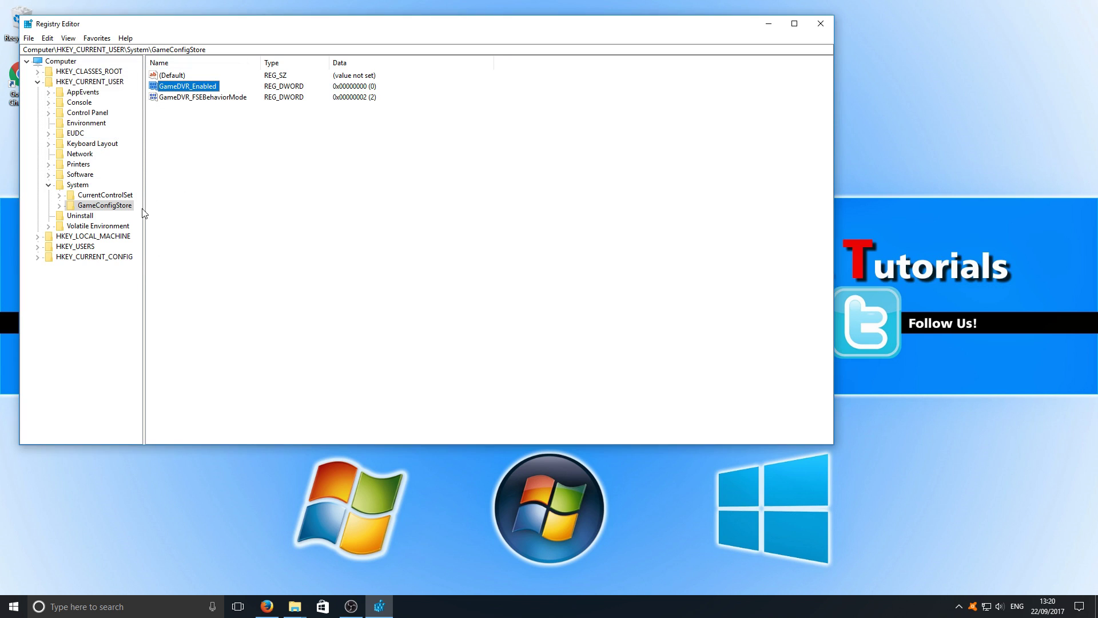
# Collapse HKEY_CURRENT_USER and select HKEY_LOCAL_MACHINE\SOFTWARE\Policies\Microsoft\Windows in a widened tree.
pyautogui.click(39, 82)
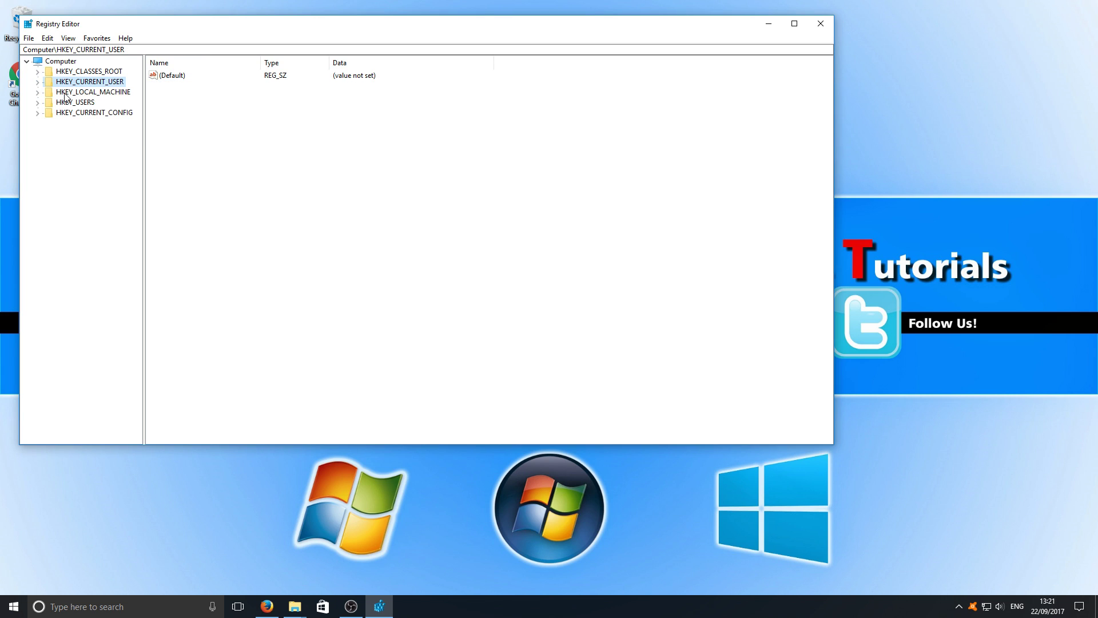
pyautogui.click(65, 93)
pyautogui.press('Right')
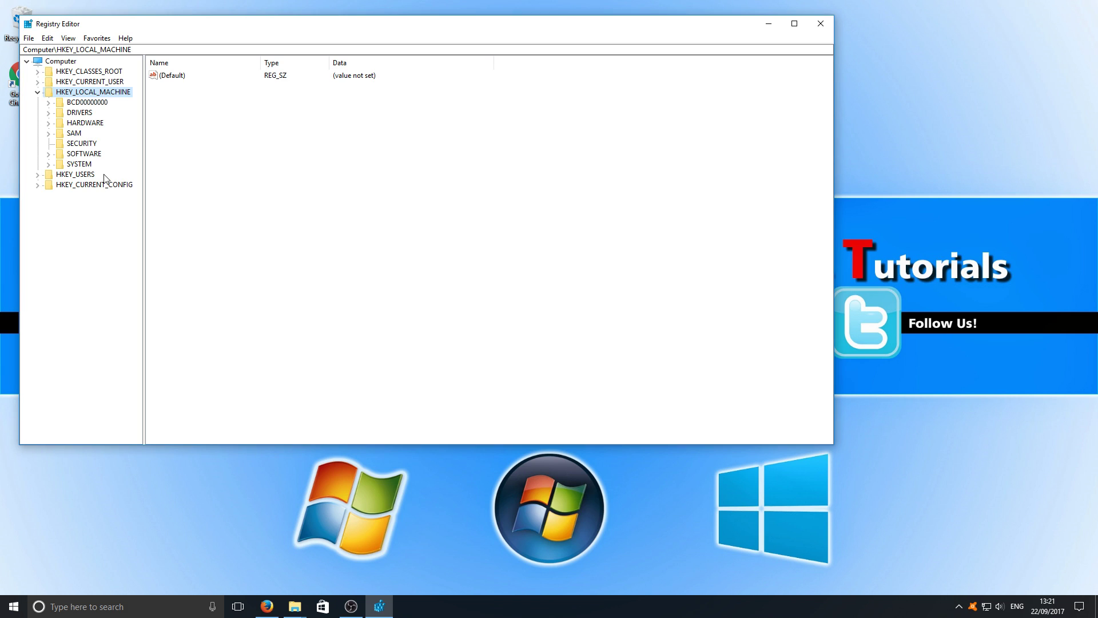
pyautogui.click(76, 156)
pyautogui.press('Right')
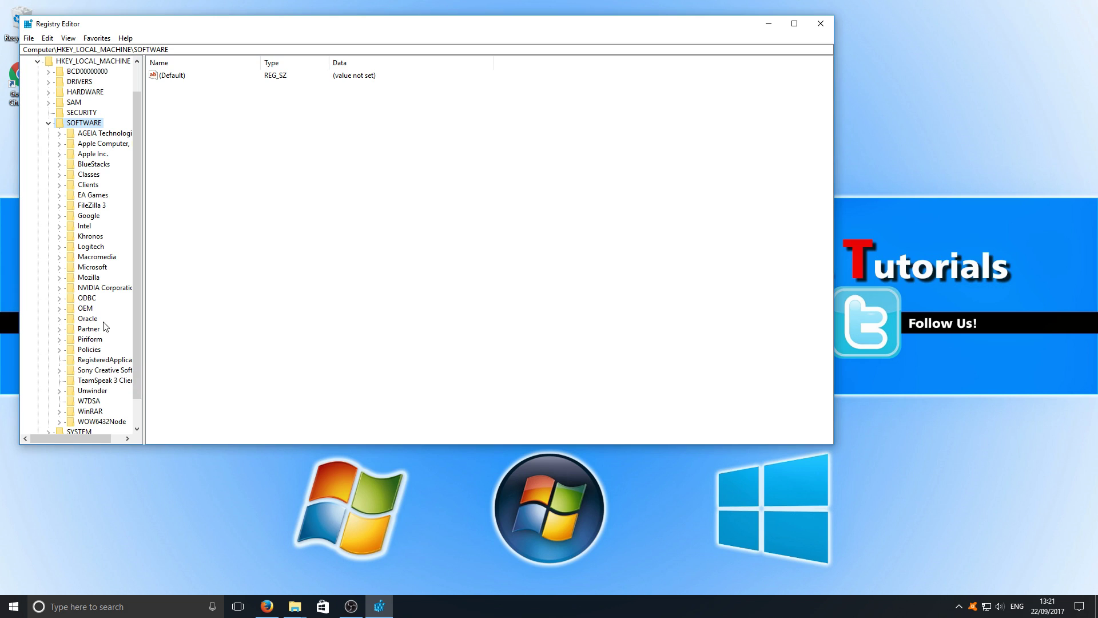
pyautogui.doubleClick(99, 352)
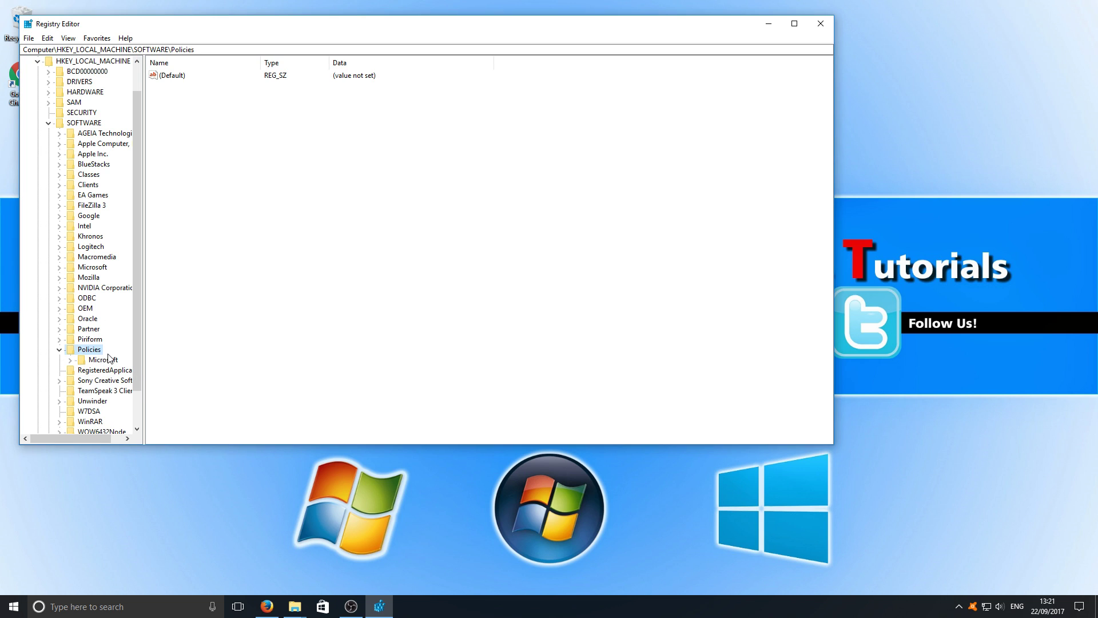
pyautogui.doubleClick(108, 361)
pyautogui.scroll(-4, 109, 361)
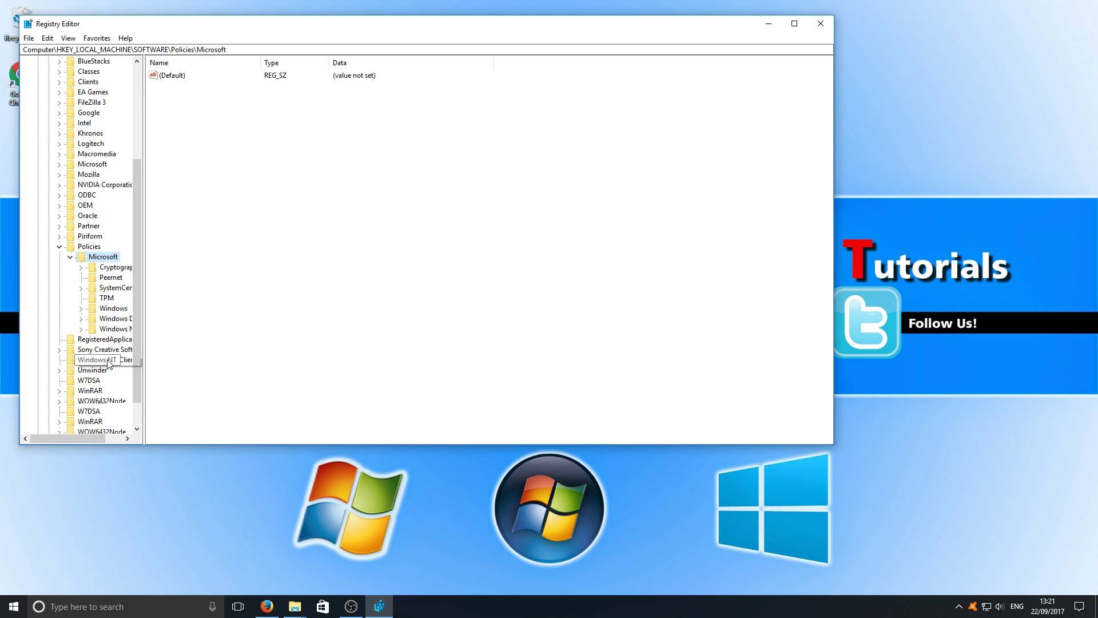
pyautogui.click(114, 300)
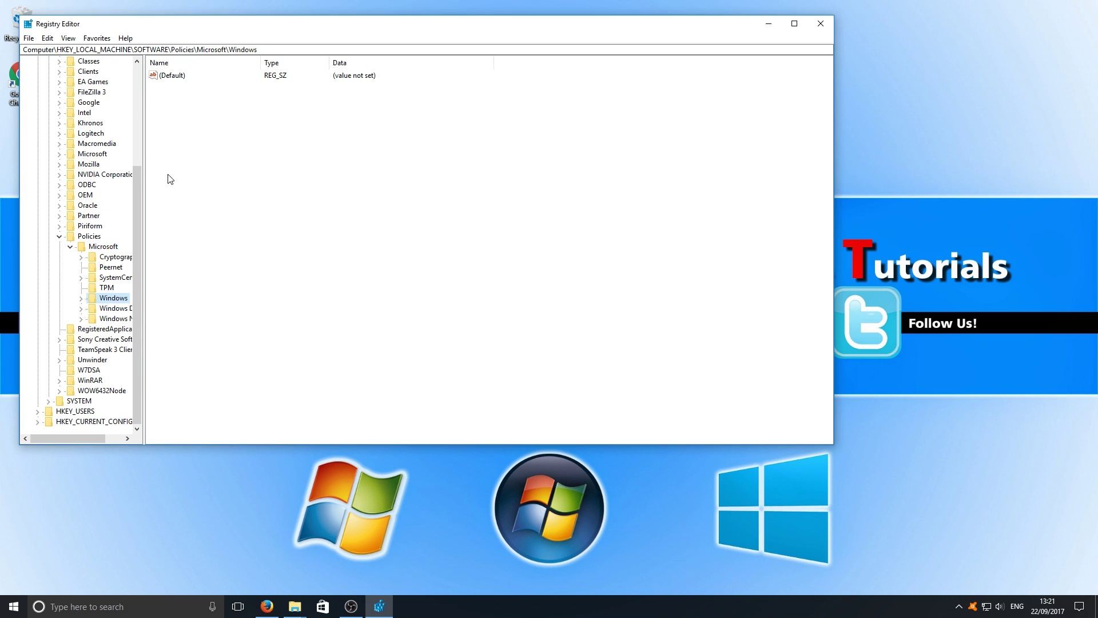
pyautogui.moveTo(146, 179); pyautogui.dragTo(178, 176)
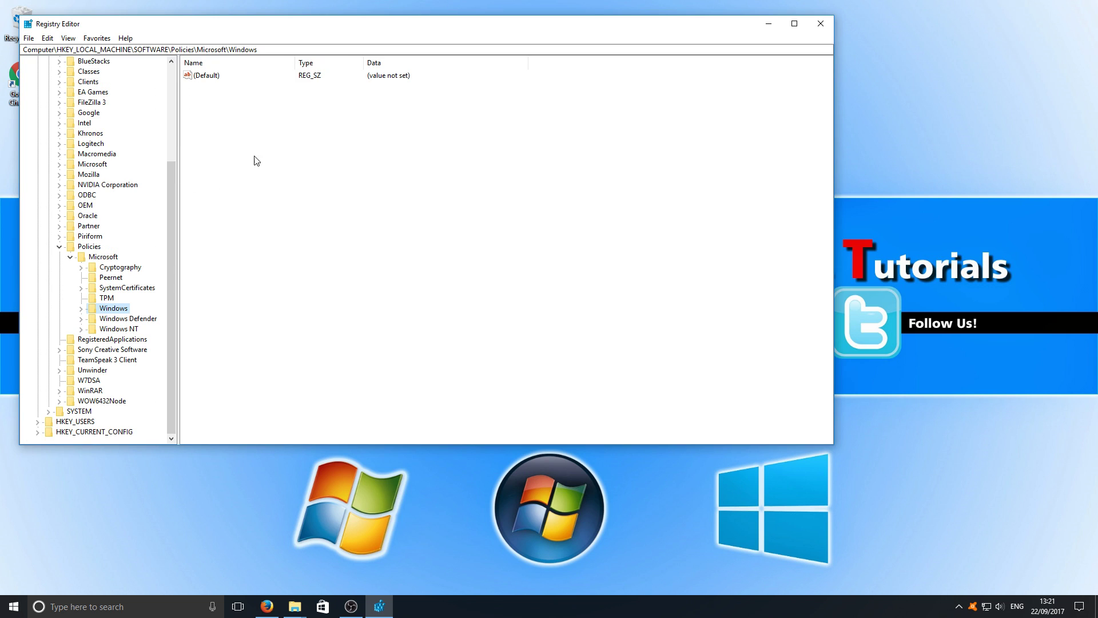
pyautogui.rightClick(294, 153)
pyautogui.moveTo(321, 158)
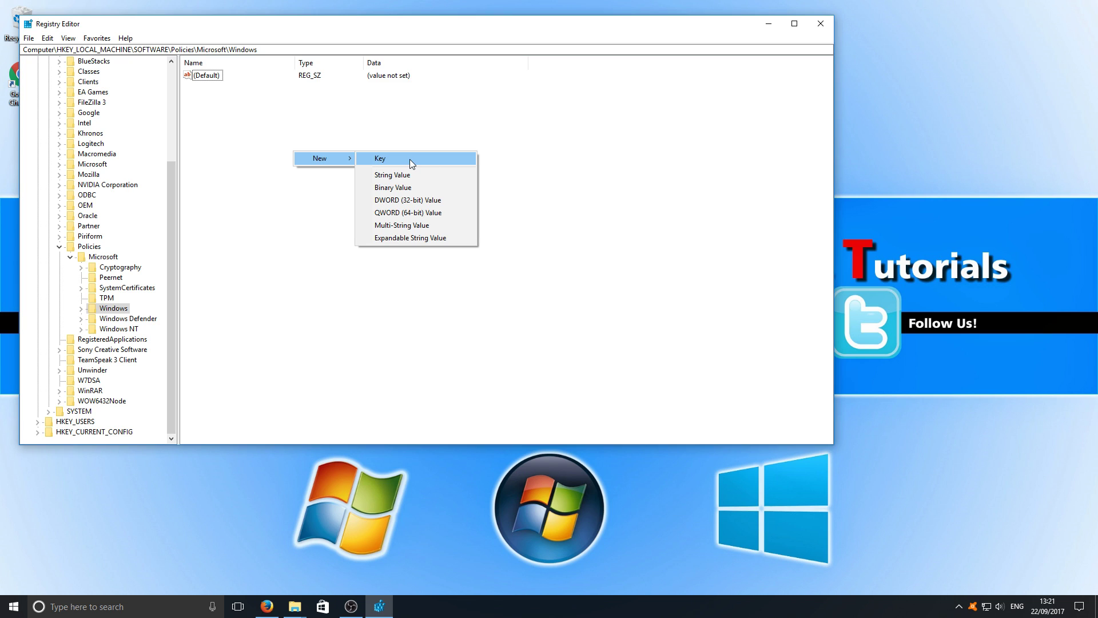
# Create a subkey named 'GameDVR' under HKEY_LOCAL_MACHINE\SOFTWARE\Policies\Microsoft\Windows.
pyautogui.click(410, 159)
pyautogui.write('G')
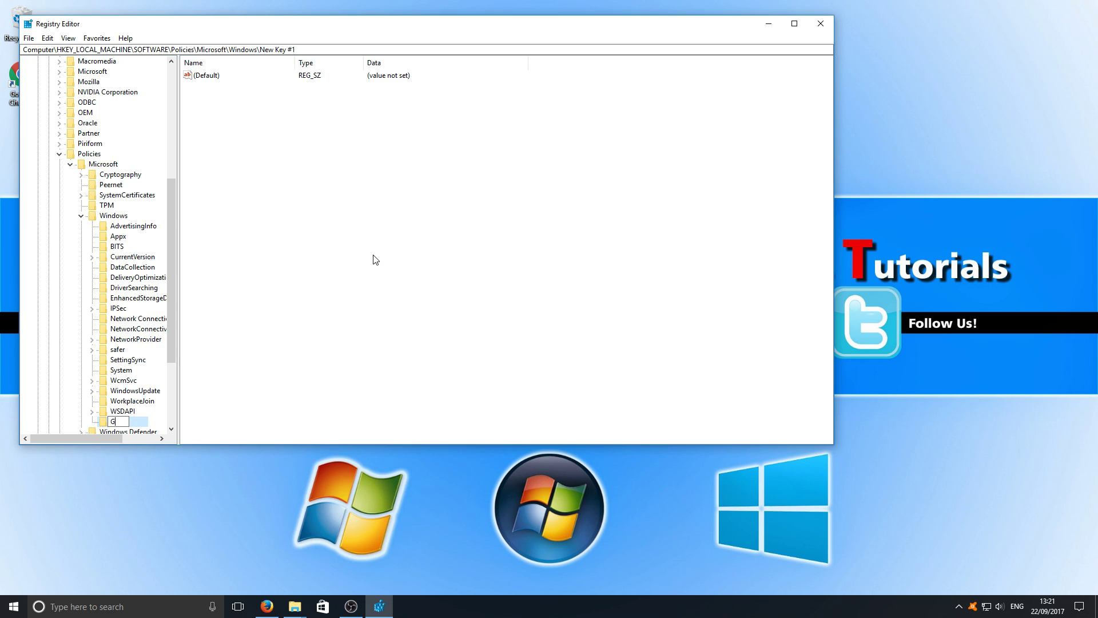
pyautogui.write('ameDVR')
pyautogui.press('Return')
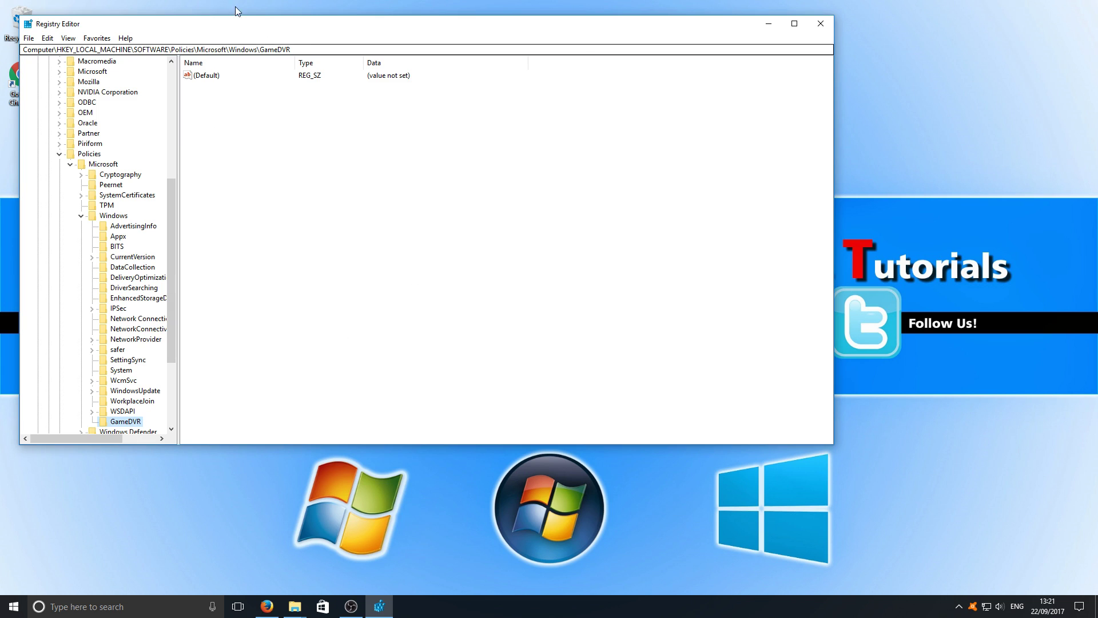
pyautogui.rightClick(279, 164)
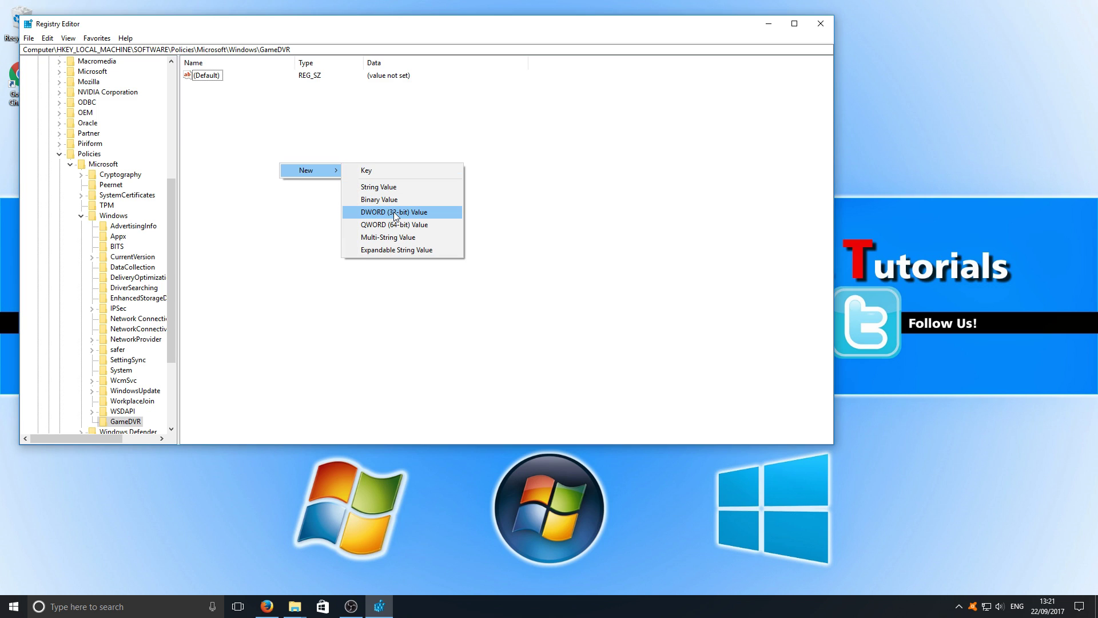
# Create a DWORD (32-bit) value 'AllowGameDVR' in GameDVR, left at 0.
pyautogui.click(394, 212)
pyautogui.write('A')
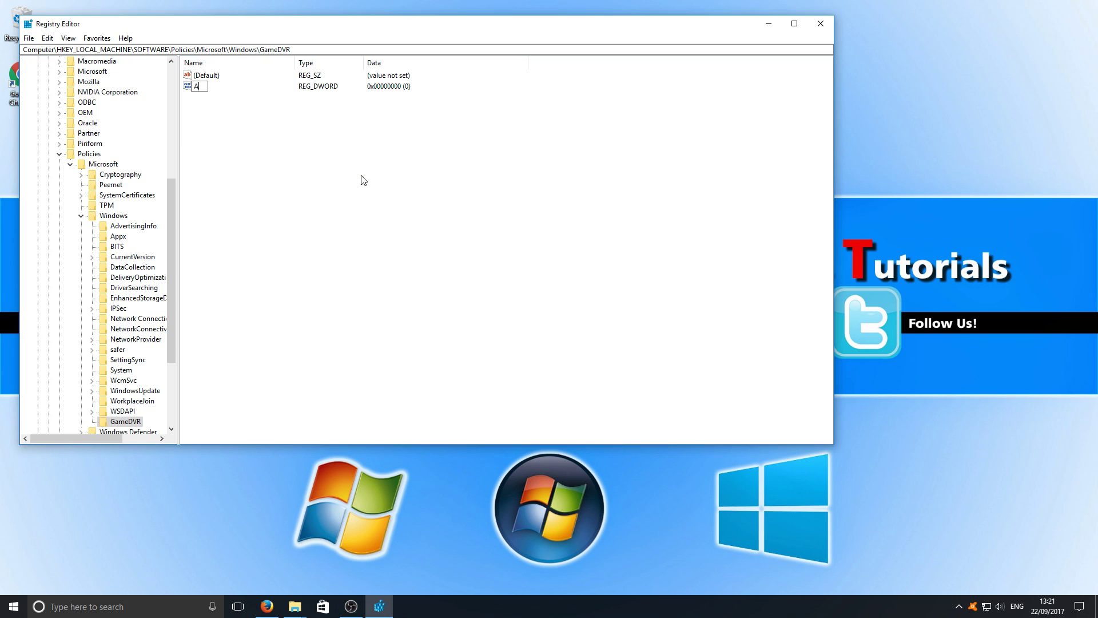
pyautogui.write('llow')
pyautogui.write('GameDV')
pyautogui.write('R')
pyautogui.press('Return')
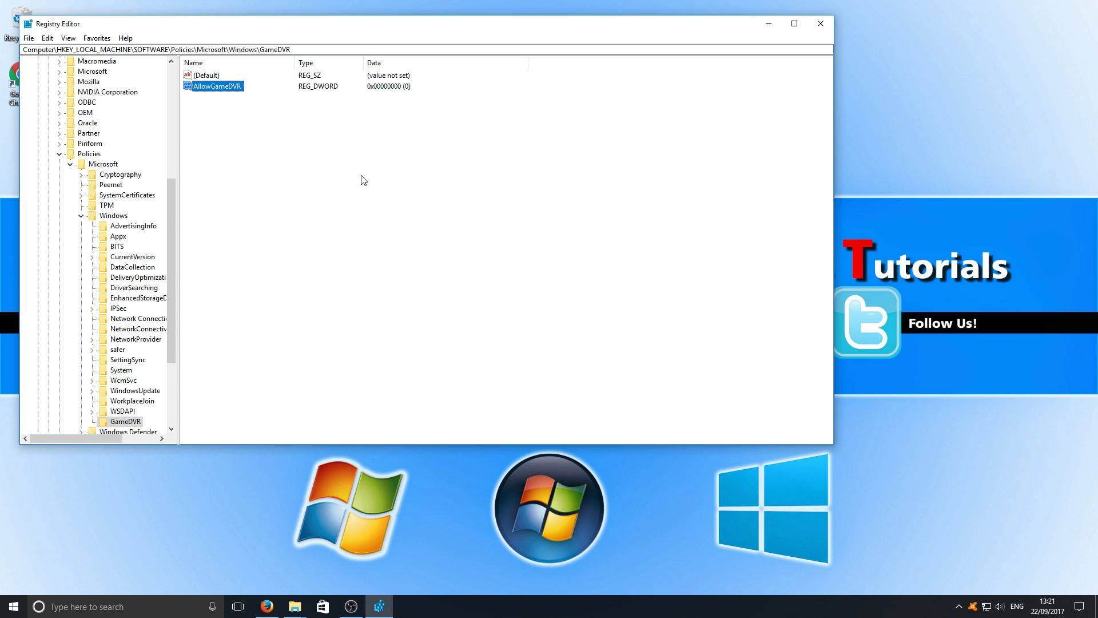
pyautogui.doubleClick(228, 87)
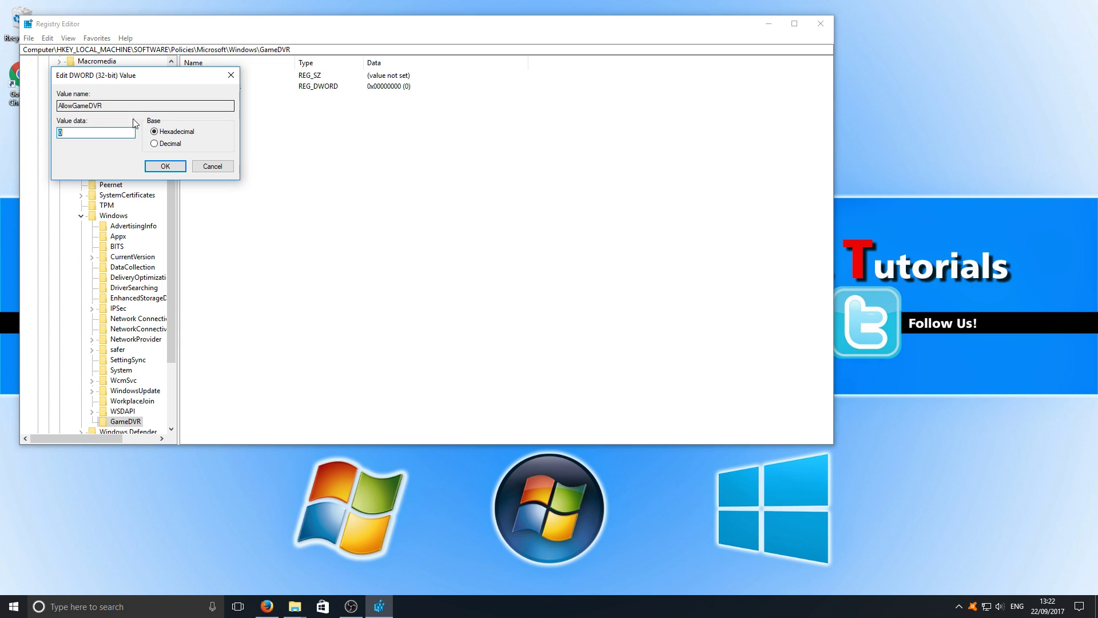
pyautogui.click(180, 167)
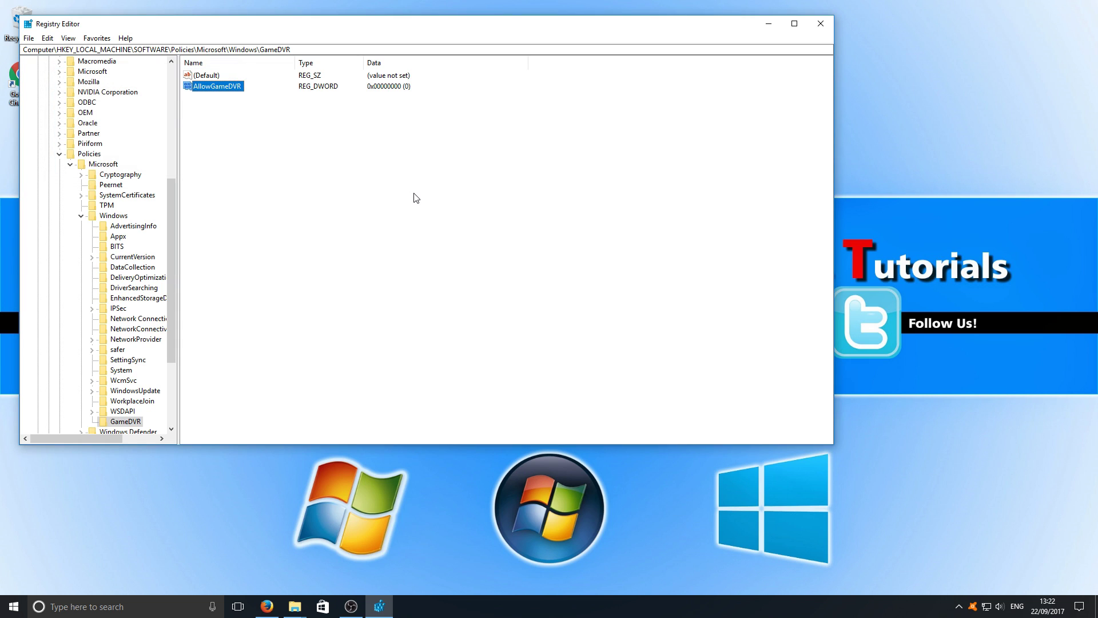